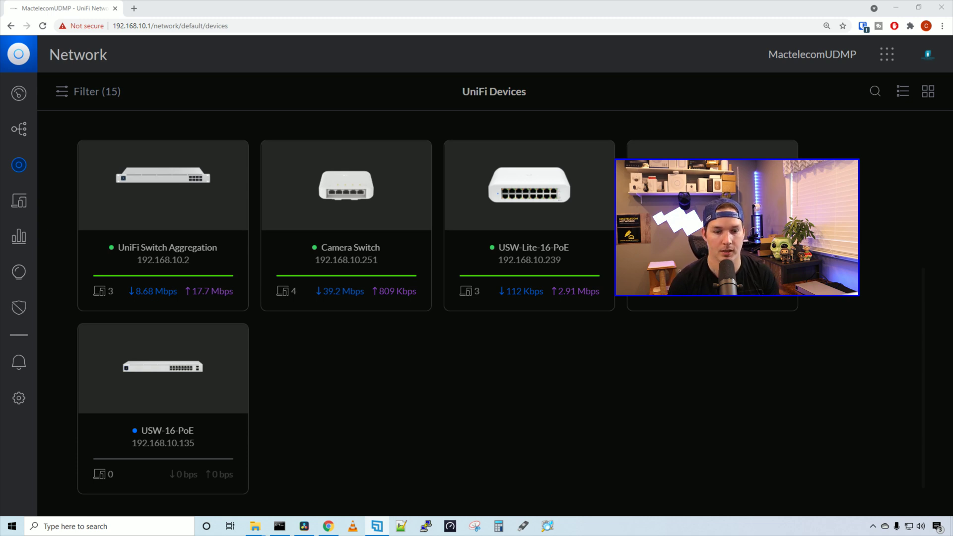
- Adopt the USW-16-PoE switch from its device card so it shows online
{"action": "left_click", "coordinate": [131, 440]}
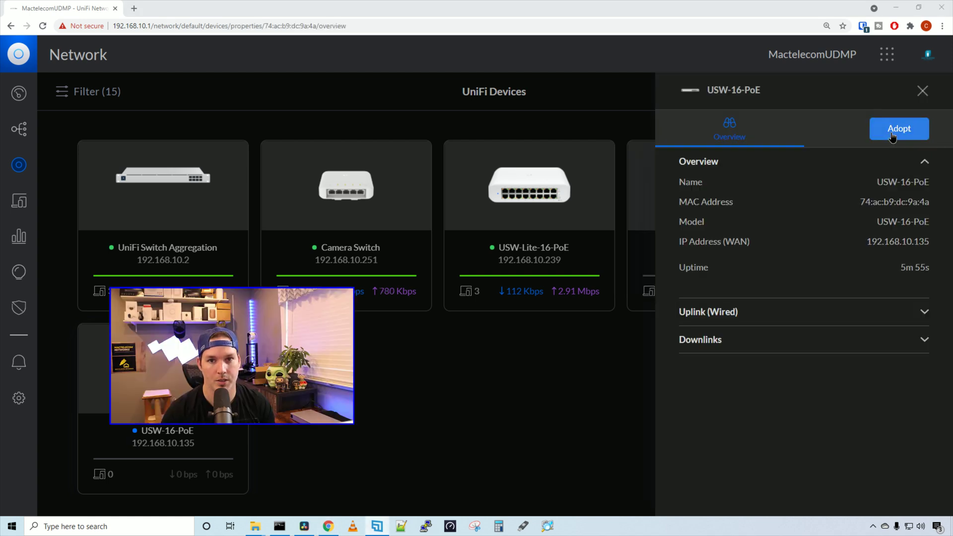
{"action": "left_click", "coordinate": [892, 137]}
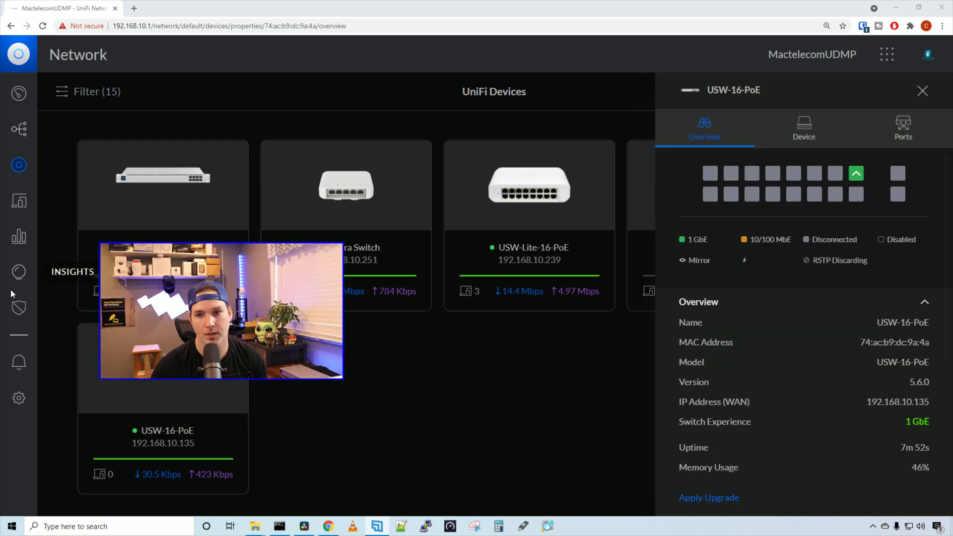
{"action": "mouse_move", "coordinate": [860, 177]}
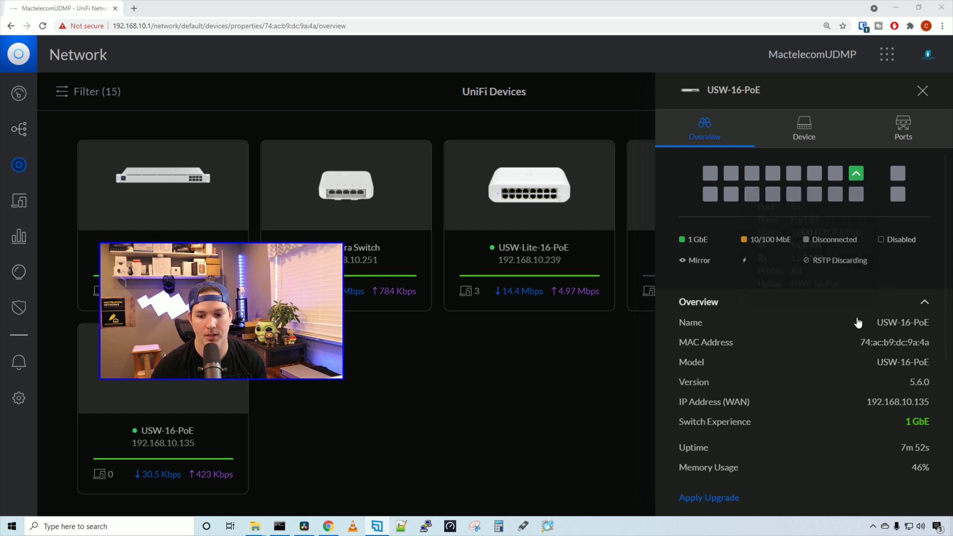
{"action": "scroll", "coordinate": [763, 350], "scroll_direction": "down", "scroll_amount": 1}
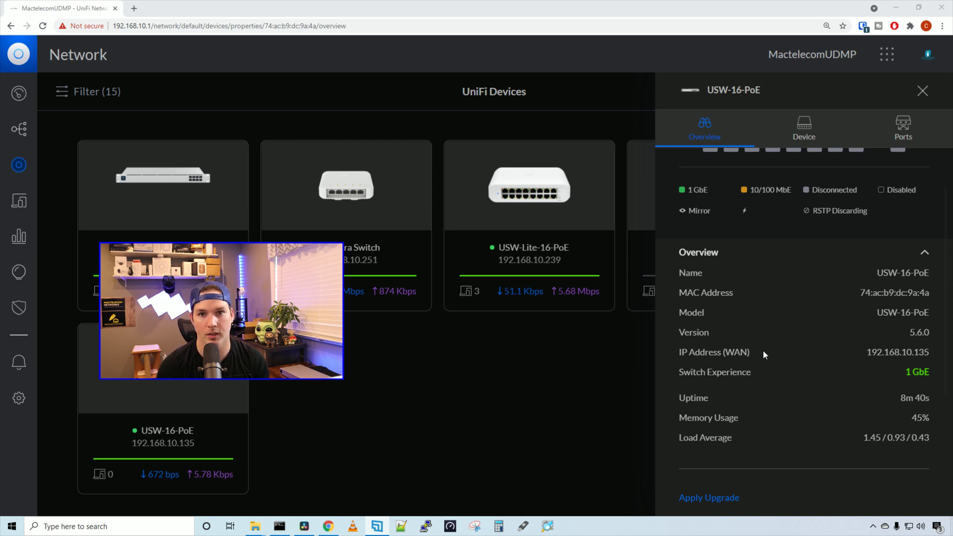
{"action": "scroll", "coordinate": [761, 343], "scroll_direction": "down", "scroll_amount": 2}
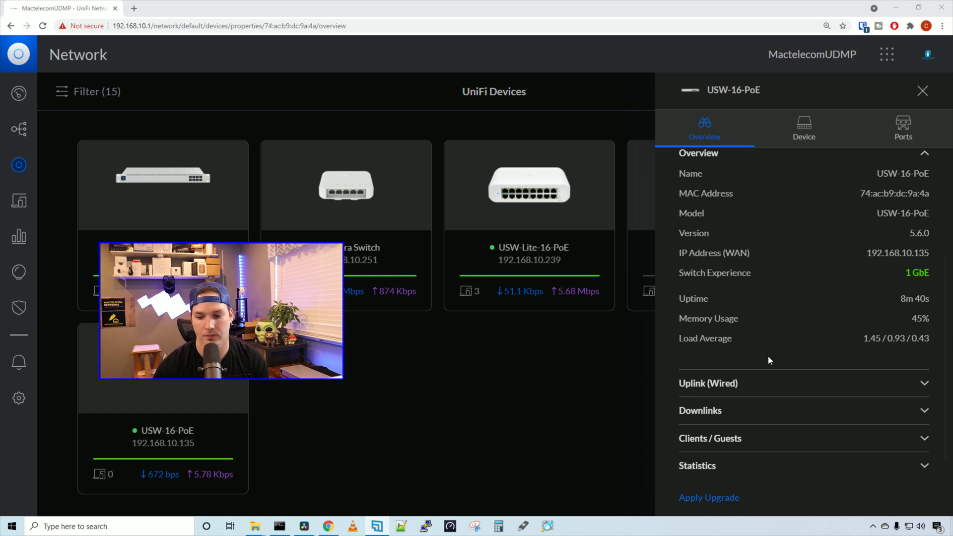
- Expand the switch's Uplink (Wired), Downlinks, Clients / Guests and Statistics sections
{"action": "left_click", "coordinate": [777, 385]}
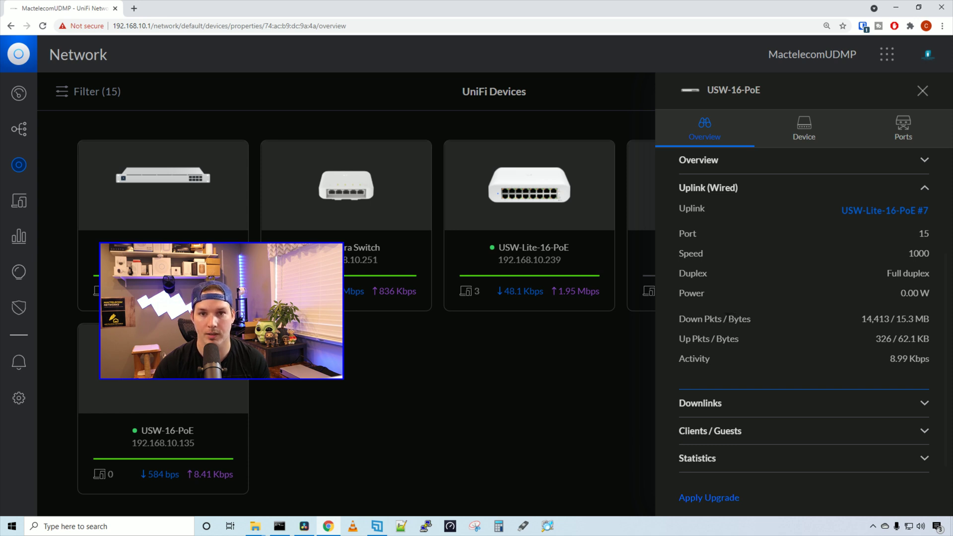
{"action": "left_click", "coordinate": [924, 402]}
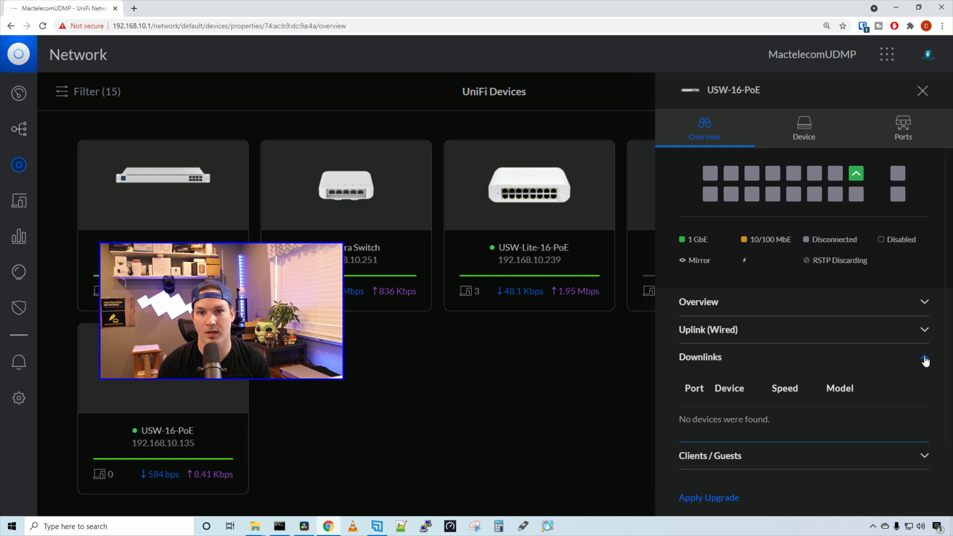
{"action": "left_click", "coordinate": [922, 456]}
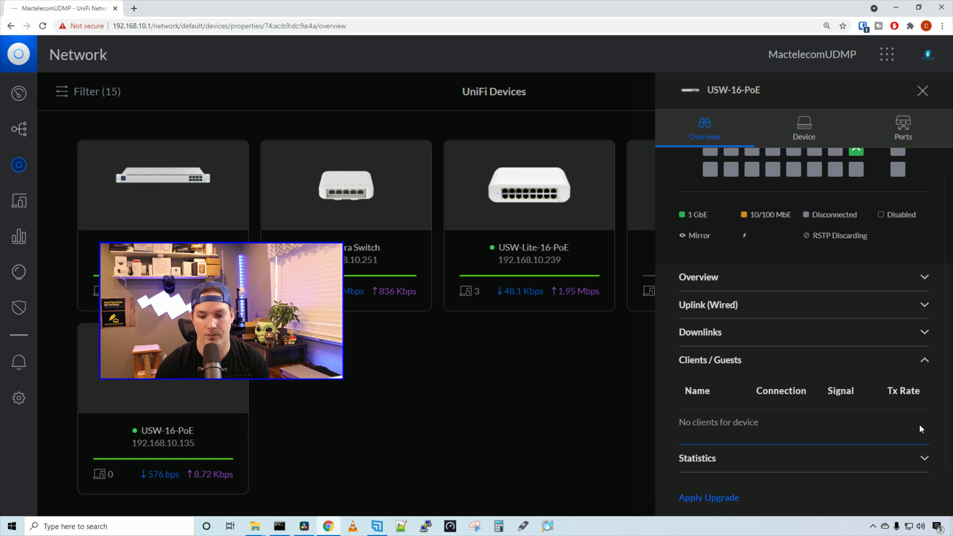
{"action": "left_click", "coordinate": [922, 458]}
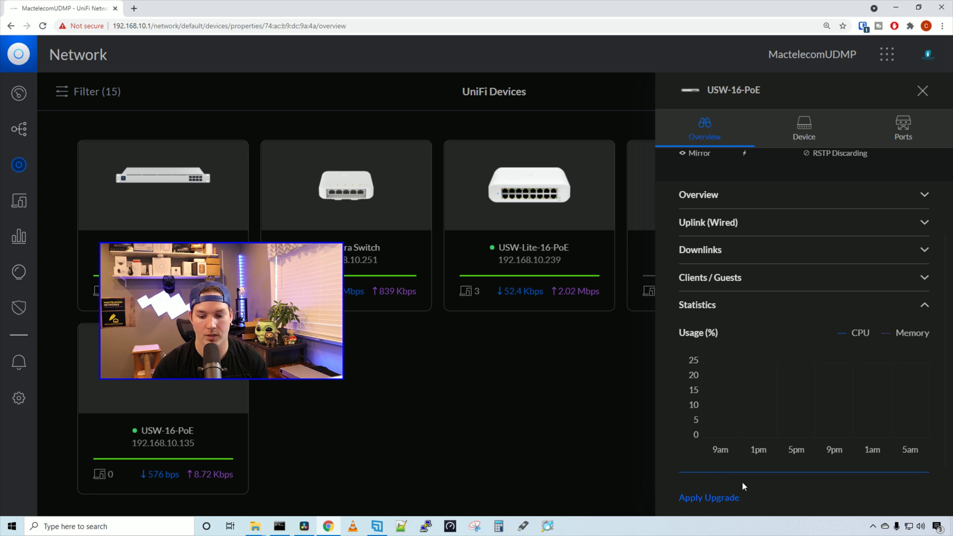
- Apply and confirm the USW-16-PoE firmware upgrade, then check the new version 5.43.36
{"action": "left_click", "coordinate": [719, 502]}
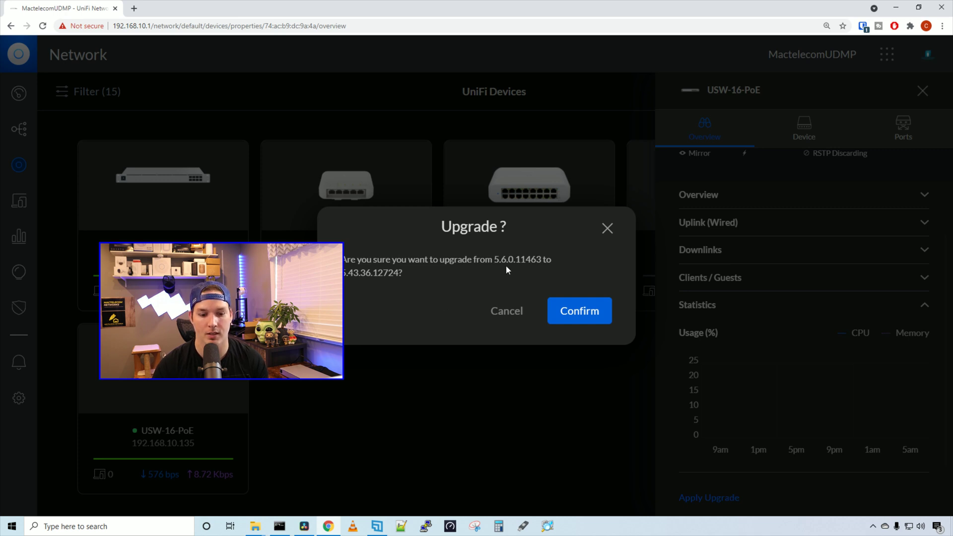
{"action": "left_click", "coordinate": [594, 315]}
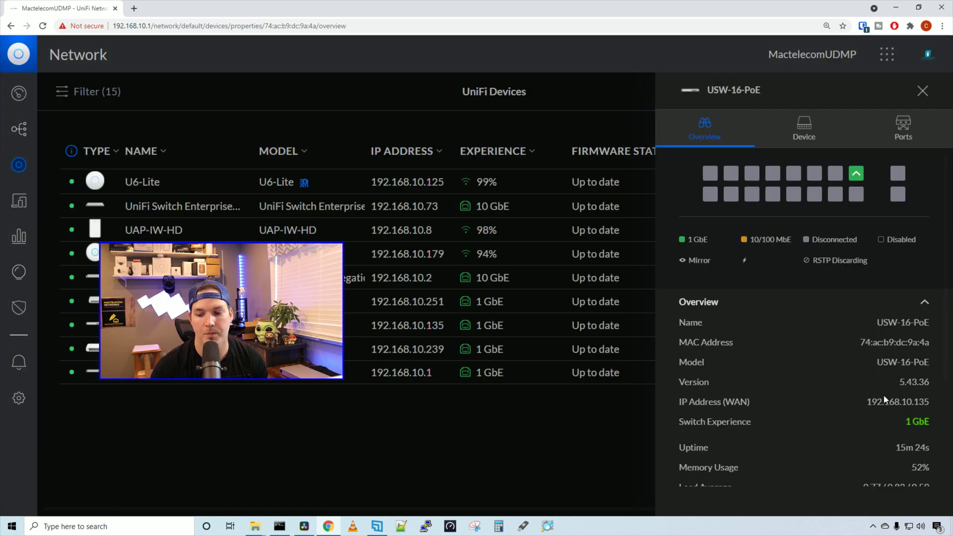
{"action": "left_click_drag", "start_coordinate": [899, 381], "coordinate": [930, 382]}
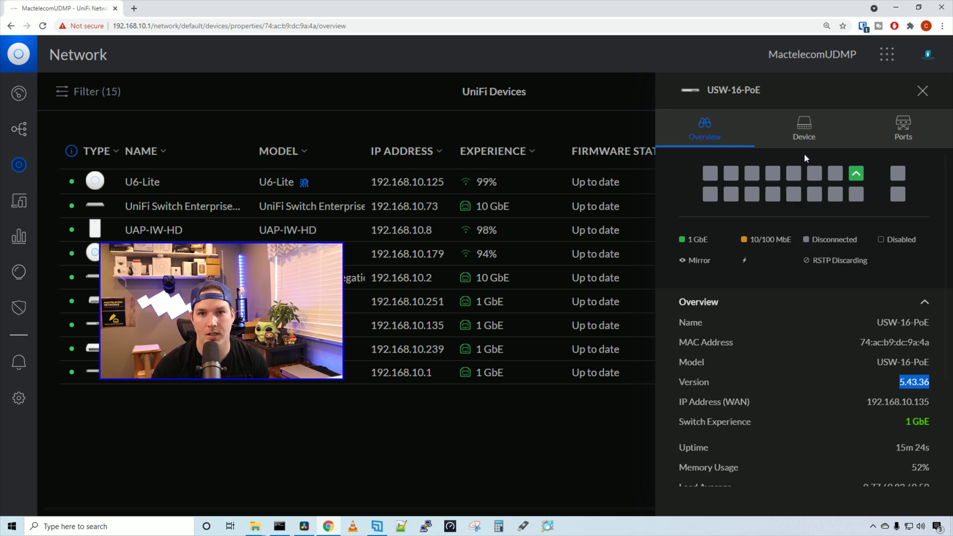
- Expand the switch's Screen and Network sections in its device settings
{"action": "left_click", "coordinate": [804, 135]}
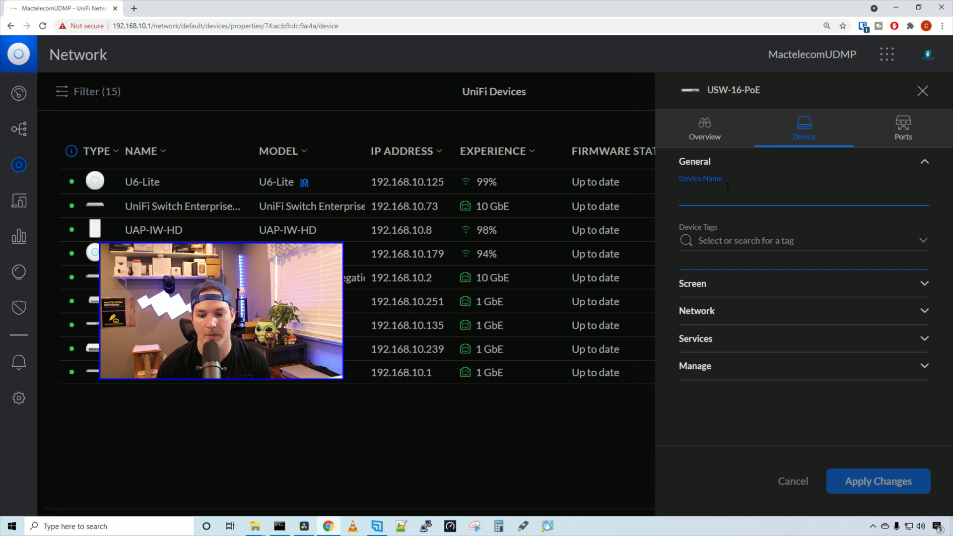
{"action": "left_click", "coordinate": [900, 285]}
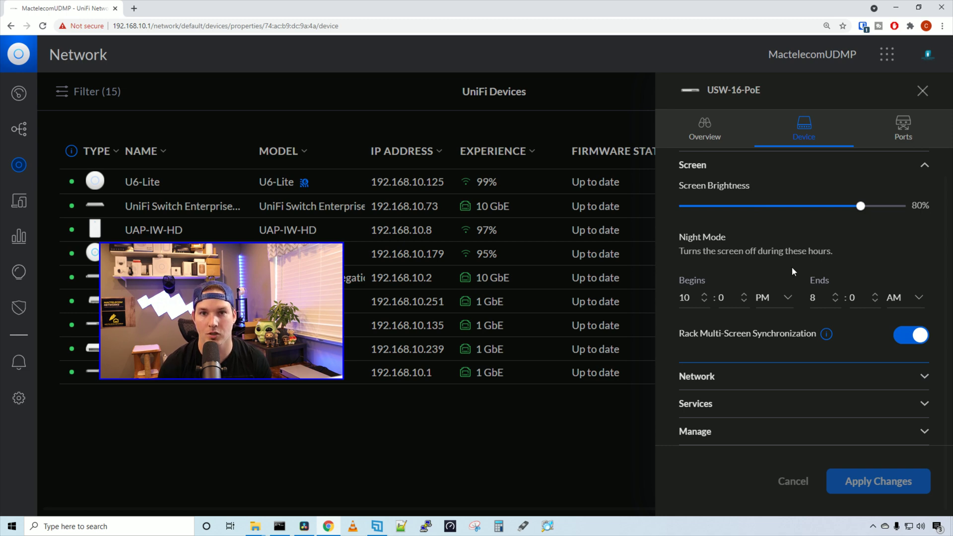
{"action": "left_click", "coordinate": [912, 377]}
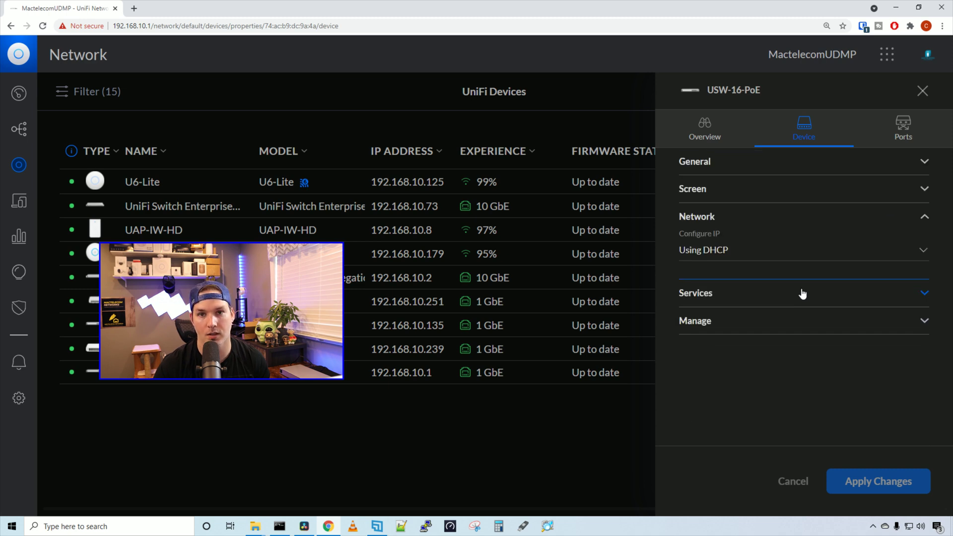
- Review the Configure IP choices and Spanning Tree options, RSTP with priority 32768
{"action": "left_click", "coordinate": [779, 257]}
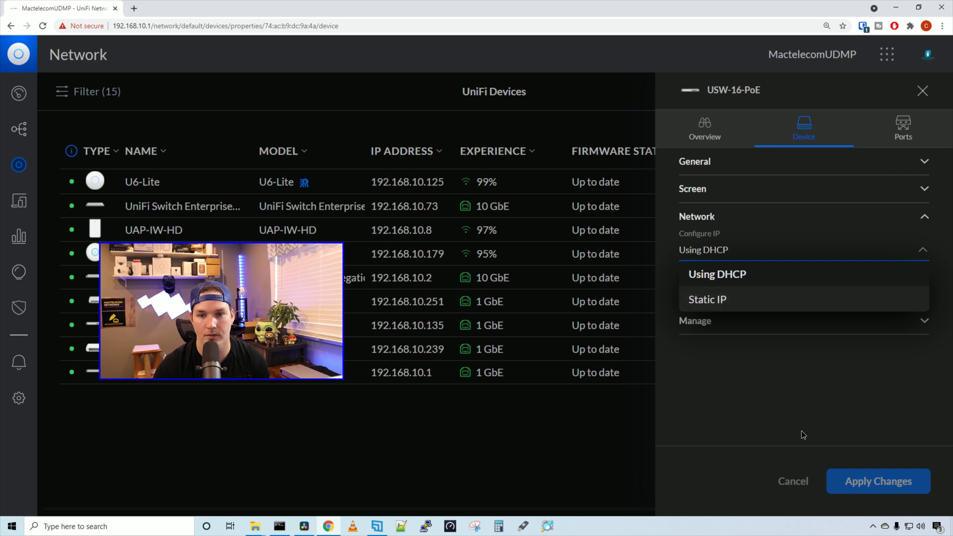
{"action": "scroll", "coordinate": [862, 292], "scroll_direction": "down", "scroll_amount": 5}
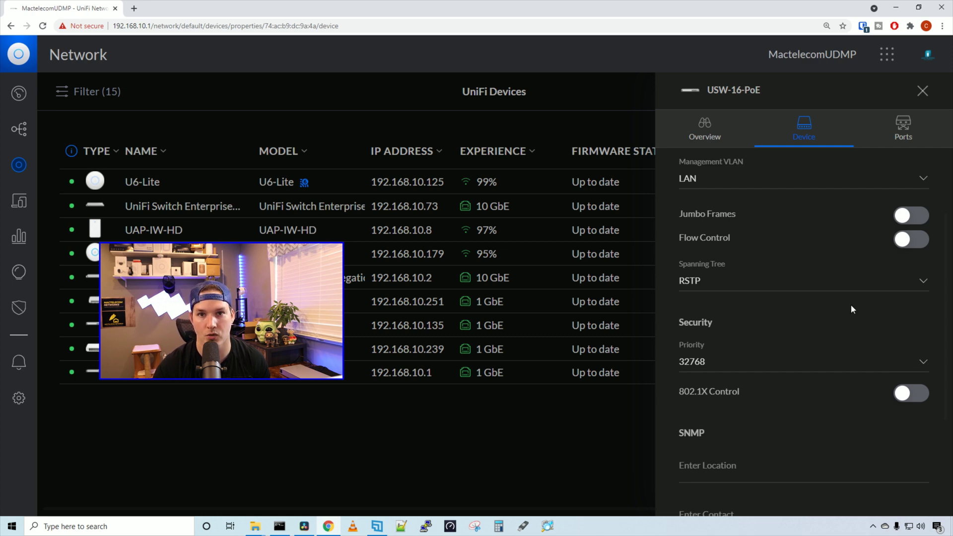
{"action": "left_click", "coordinate": [837, 290]}
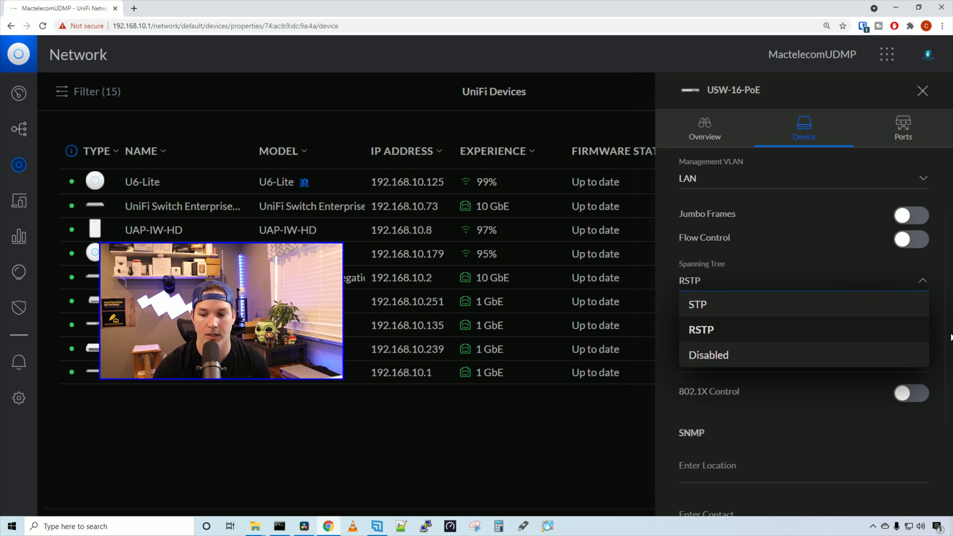
{"action": "scroll", "coordinate": [749, 347], "scroll_direction": "down", "scroll_amount": 1}
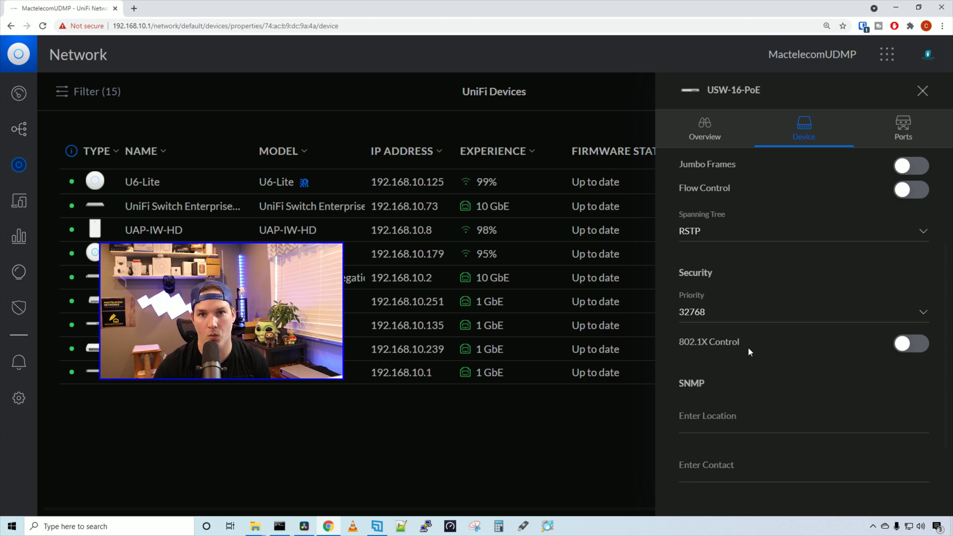
{"action": "scroll", "coordinate": [749, 347], "scroll_direction": "down", "scroll_amount": 2}
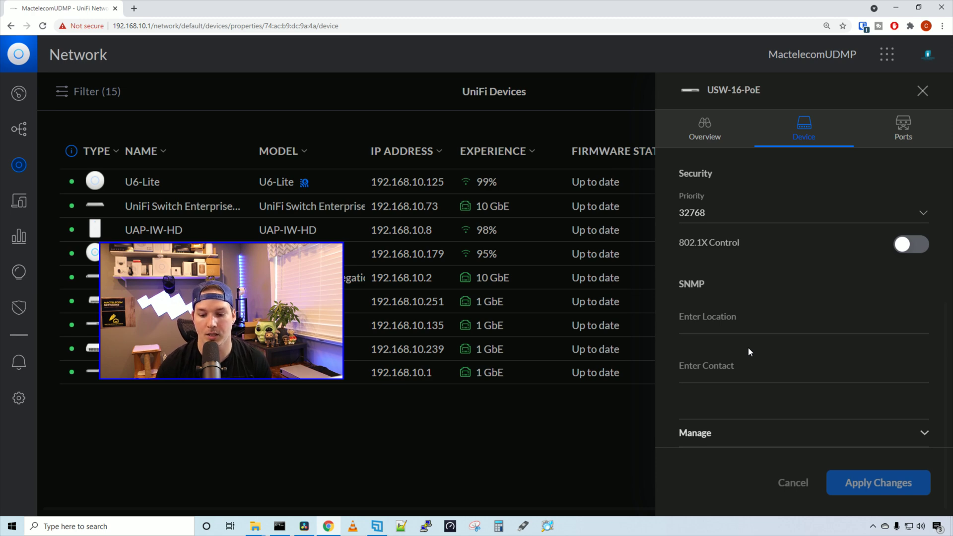
- Expand Manage, scroll through Custom Upgrade to Forget Device, then view the switch's ports
{"action": "left_click", "coordinate": [761, 443]}
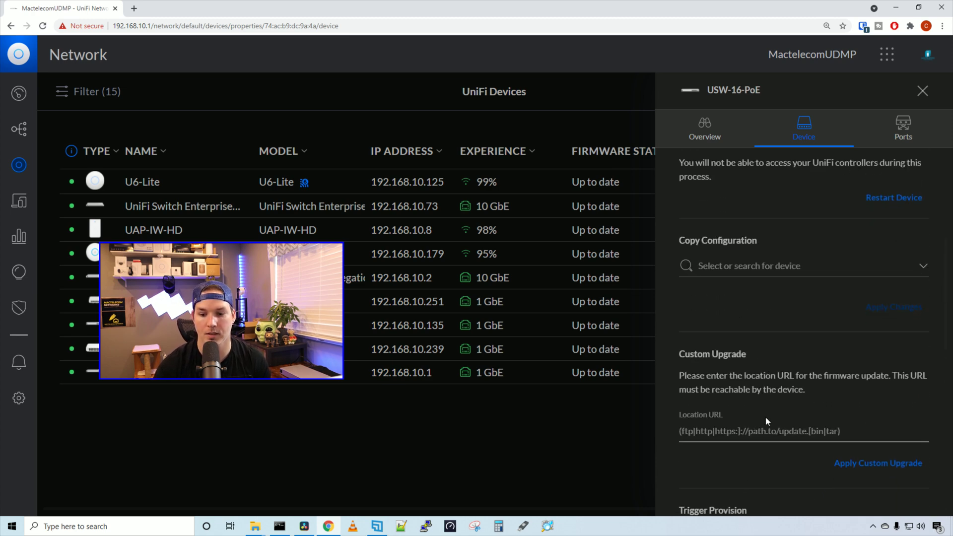
{"action": "scroll", "coordinate": [766, 418], "scroll_direction": "down", "scroll_amount": 1}
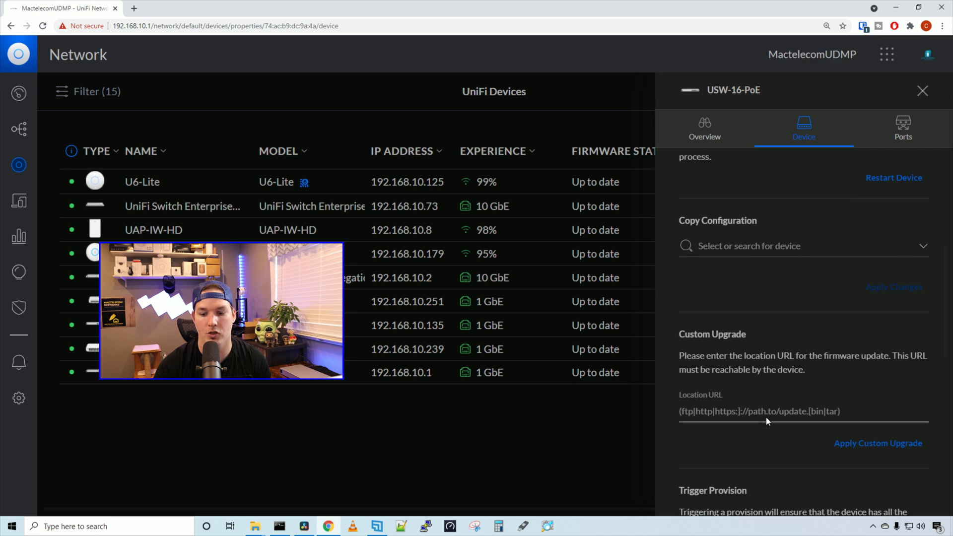
{"action": "scroll", "coordinate": [766, 421], "scroll_direction": "down", "scroll_amount": 3}
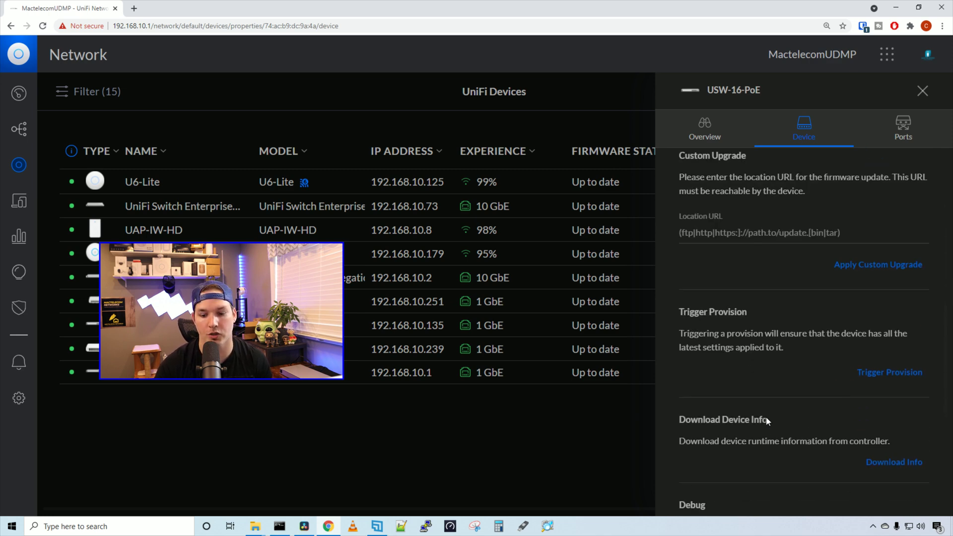
{"action": "scroll", "coordinate": [768, 421], "scroll_direction": "down", "scroll_amount": 1}
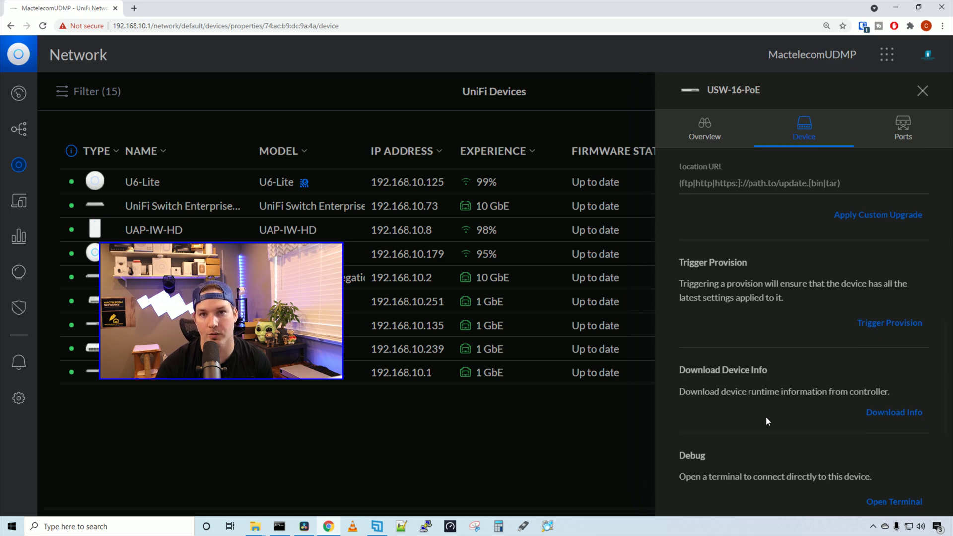
{"action": "scroll", "coordinate": [766, 421], "scroll_direction": "down", "scroll_amount": 2}
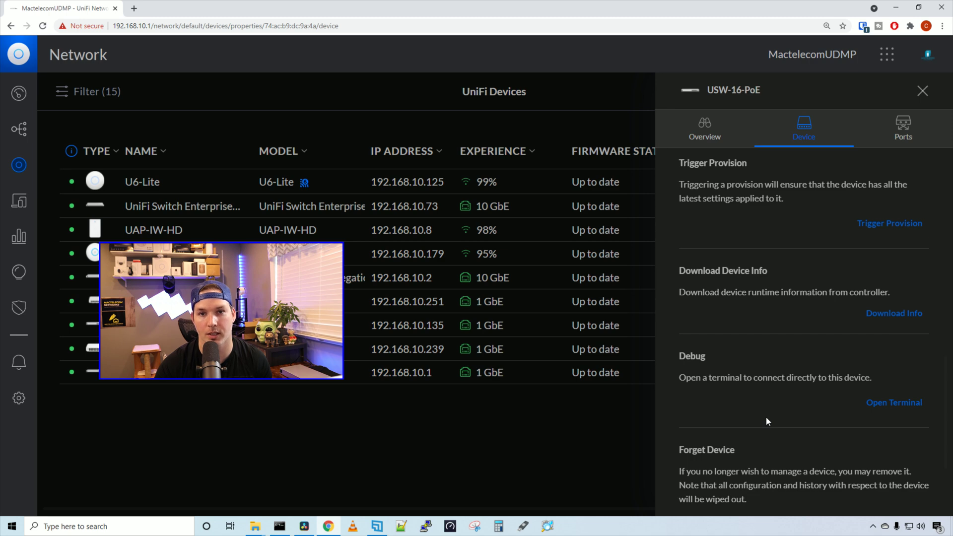
{"action": "scroll", "coordinate": [767, 421], "scroll_direction": "down", "scroll_amount": 2}
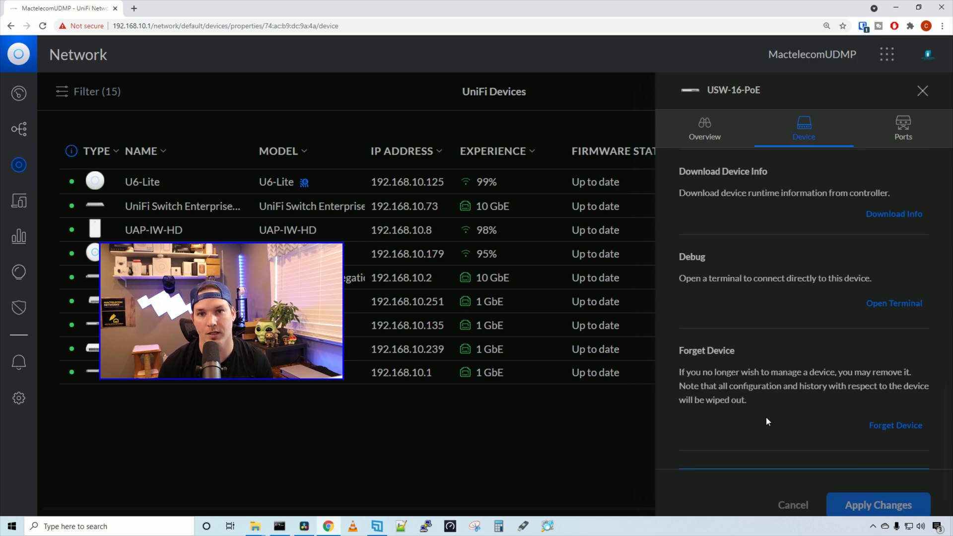
{"action": "left_click", "coordinate": [903, 129]}
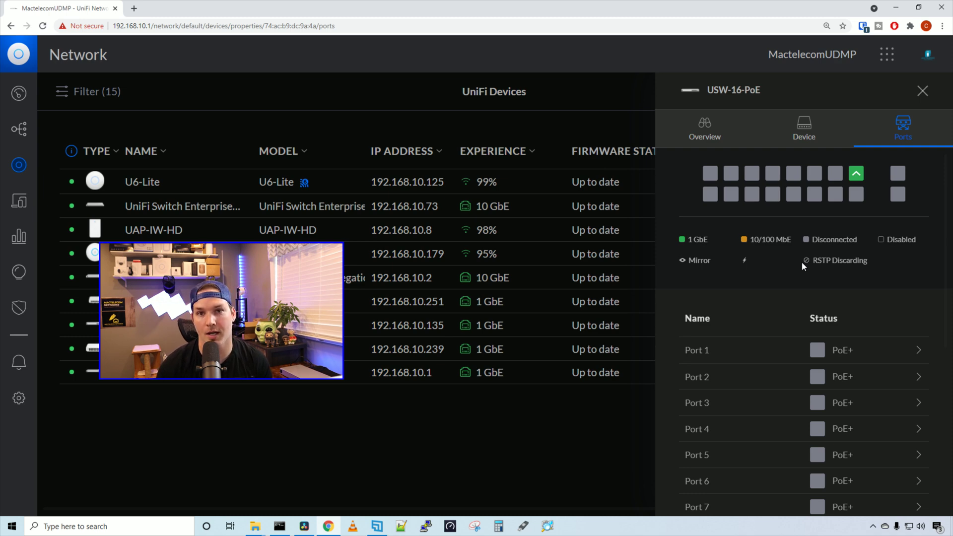
{"action": "scroll", "coordinate": [784, 262], "scroll_direction": "down", "scroll_amount": 2}
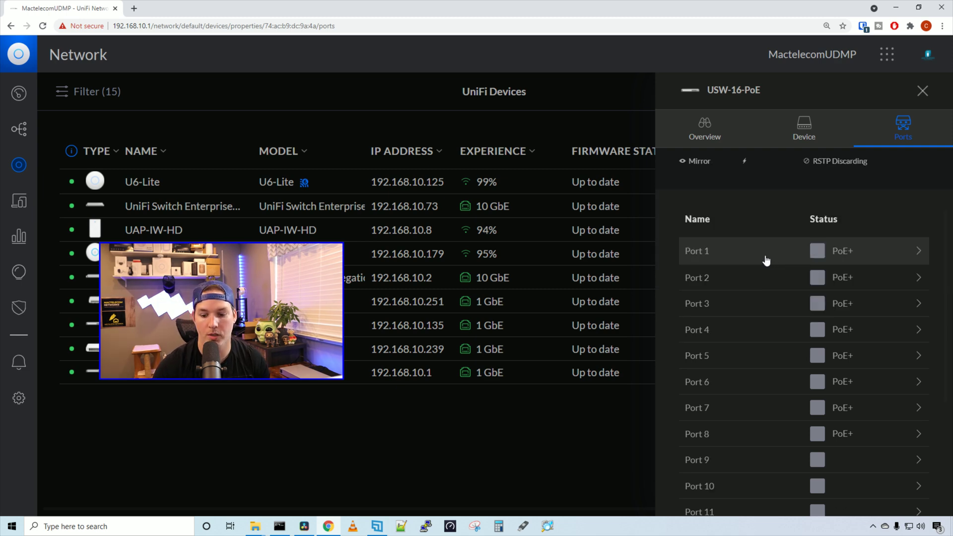
- Open Port 1, check the Port Profile list keeping All, and expand MAC ID Filter Allow List
{"action": "left_click", "coordinate": [865, 259]}
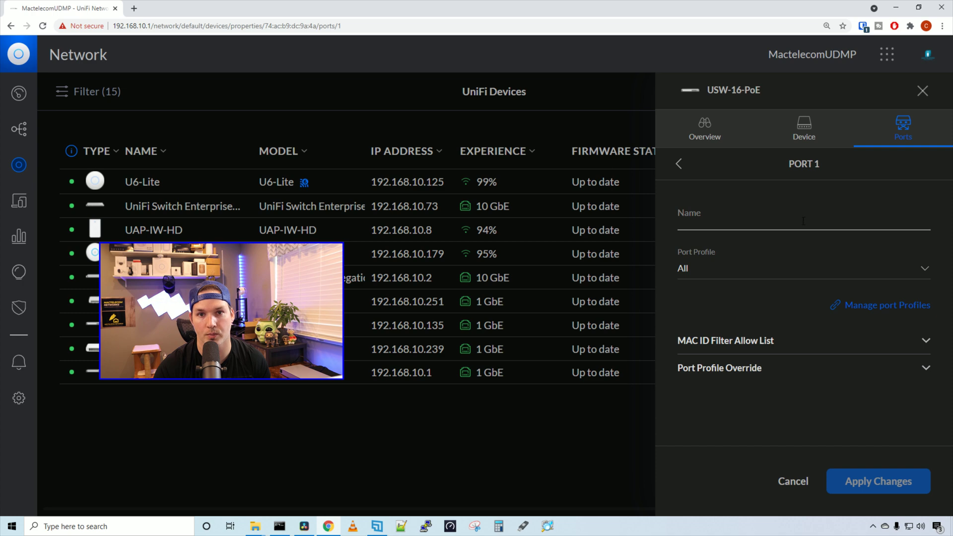
{"action": "left_click", "coordinate": [782, 268]}
{"action": "scroll", "coordinate": [753, 303], "scroll_direction": "down", "scroll_amount": 3}
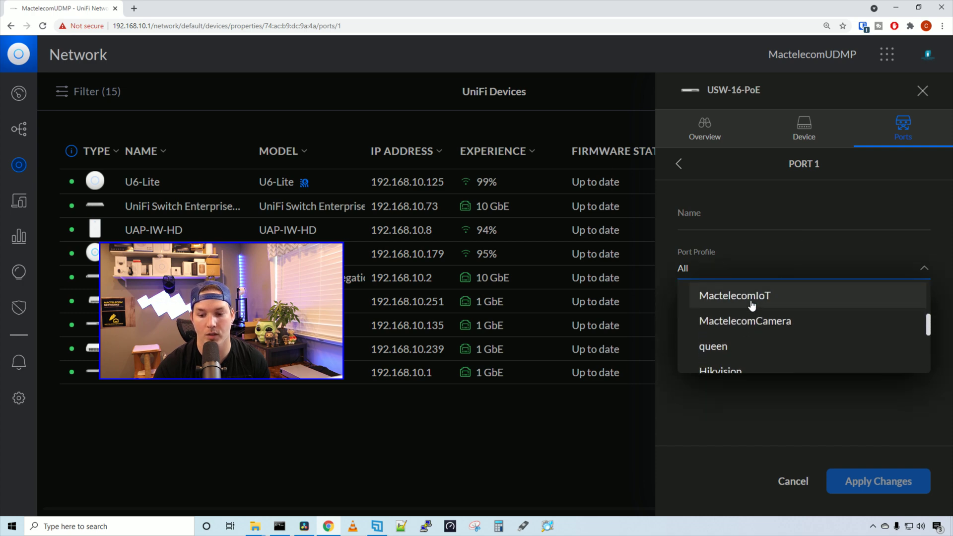
{"action": "scroll", "coordinate": [753, 307], "scroll_direction": "down", "scroll_amount": 5}
{"action": "left_click", "coordinate": [792, 259]}
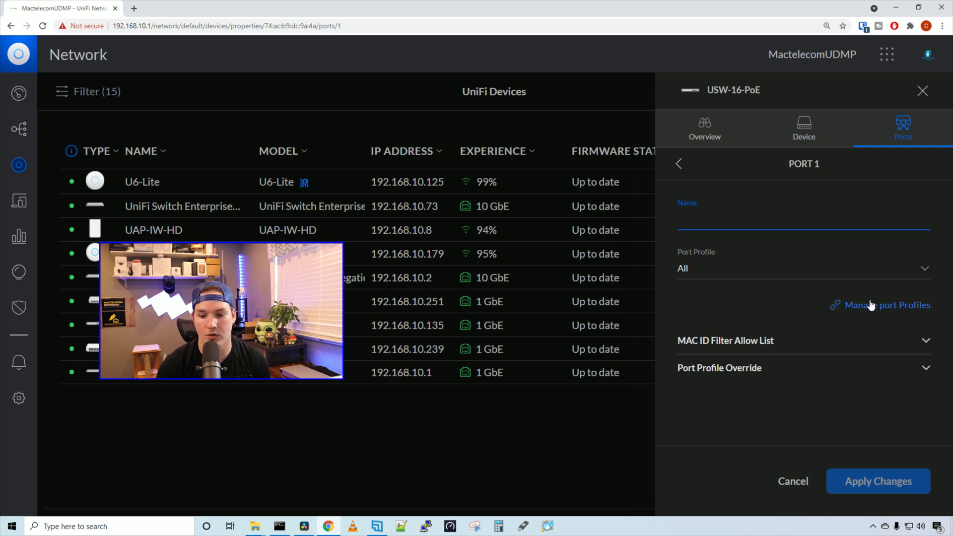
{"action": "left_click", "coordinate": [808, 346]}
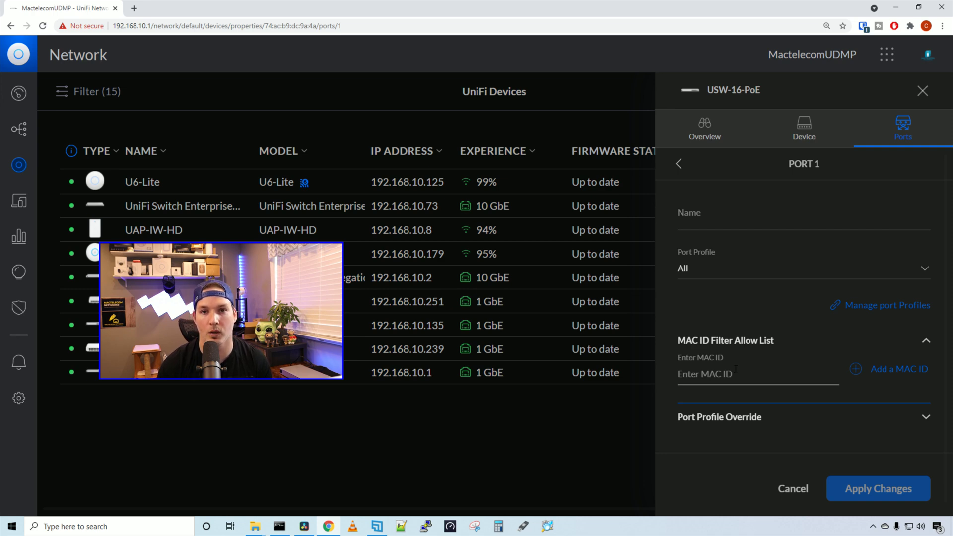
{"action": "scroll", "coordinate": [799, 385], "scroll_direction": "down", "scroll_amount": 1}
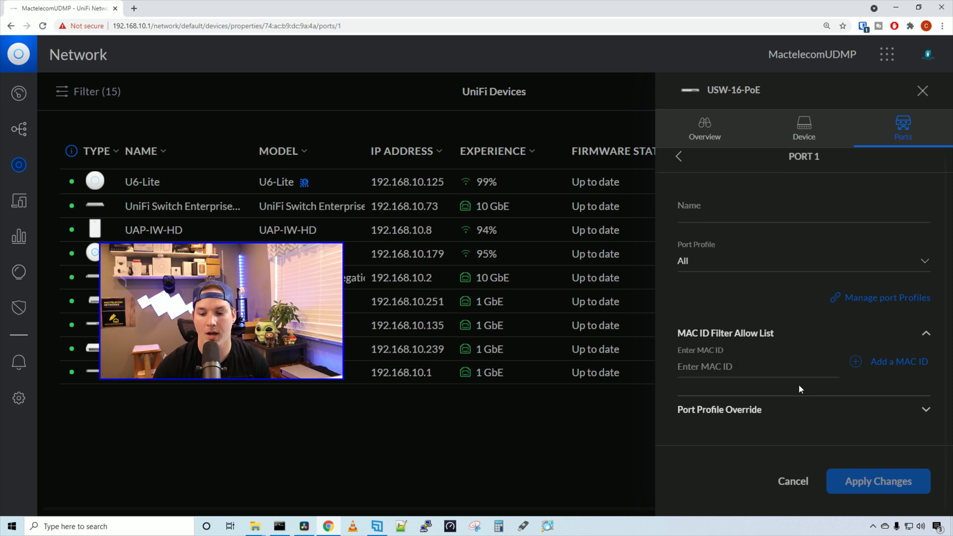
- Expand Port 1's profile override and view PoE, Operations and Link Speed options unchanged
{"action": "left_click", "coordinate": [800, 416]}
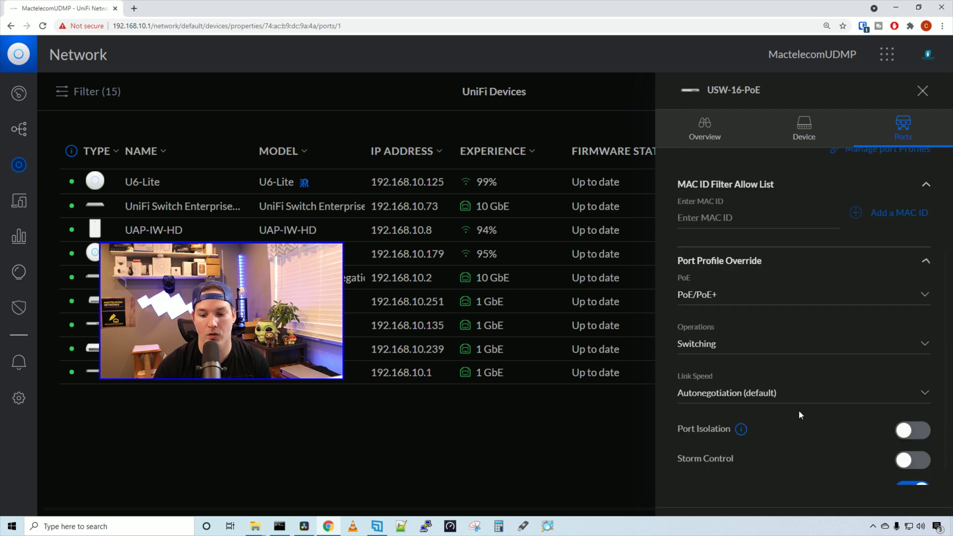
{"action": "scroll", "coordinate": [799, 410], "scroll_direction": "down", "scroll_amount": 2}
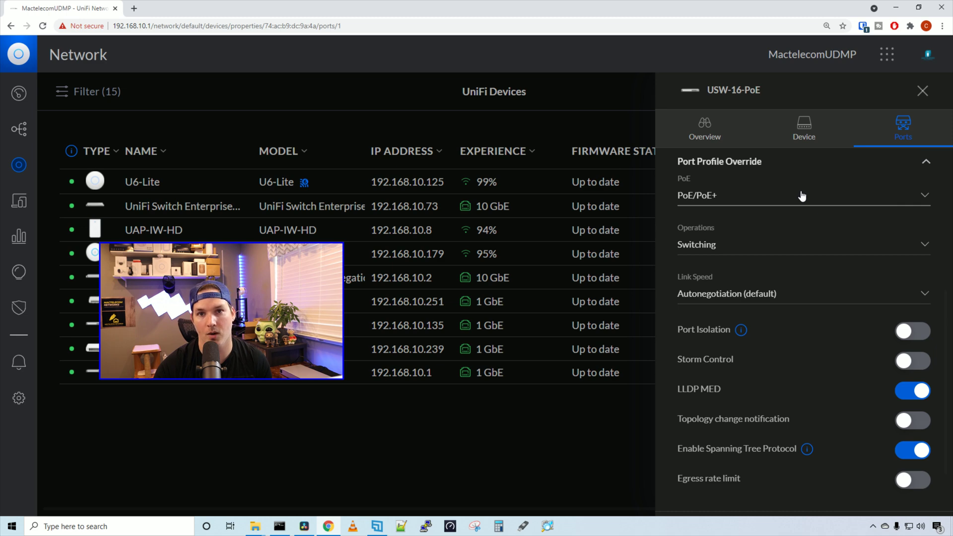
{"action": "left_click", "coordinate": [802, 196]}
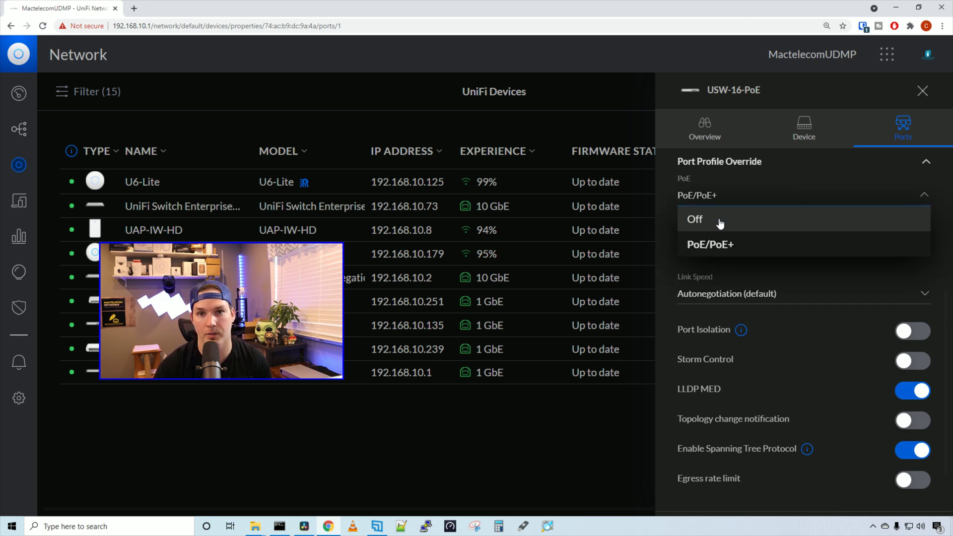
{"action": "scroll", "coordinate": [946, 256], "scroll_direction": "up", "scroll_amount": 1}
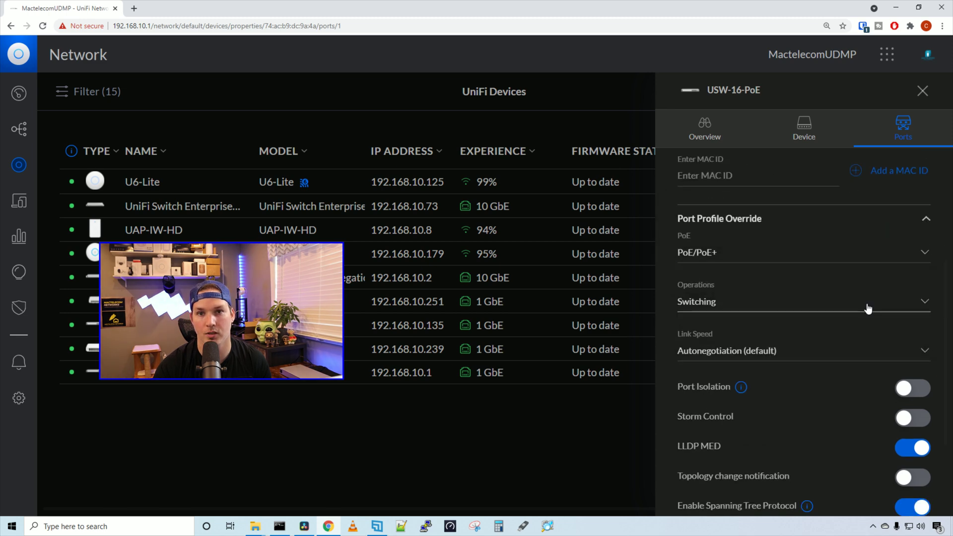
{"action": "left_click", "coordinate": [868, 308]}
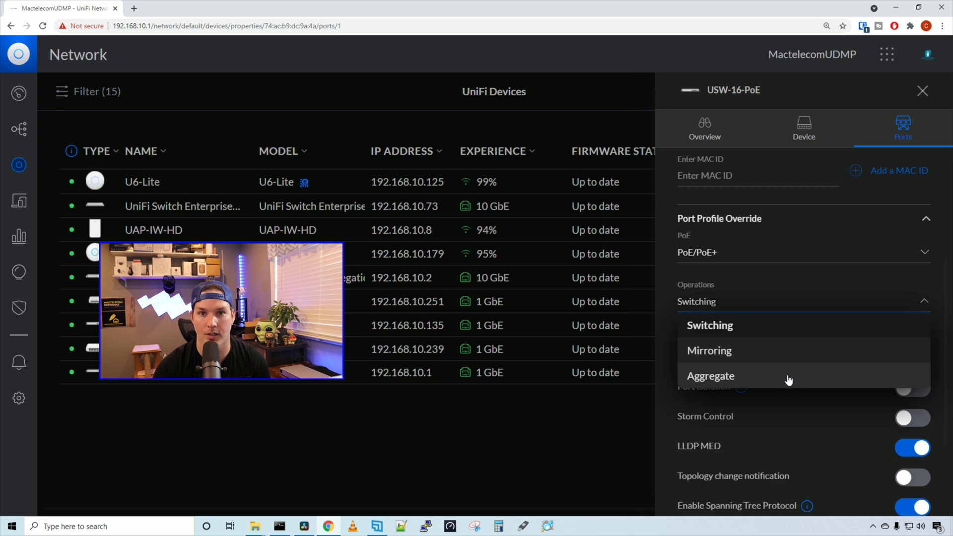
{"action": "scroll", "coordinate": [757, 323], "scroll_direction": "down", "scroll_amount": 1}
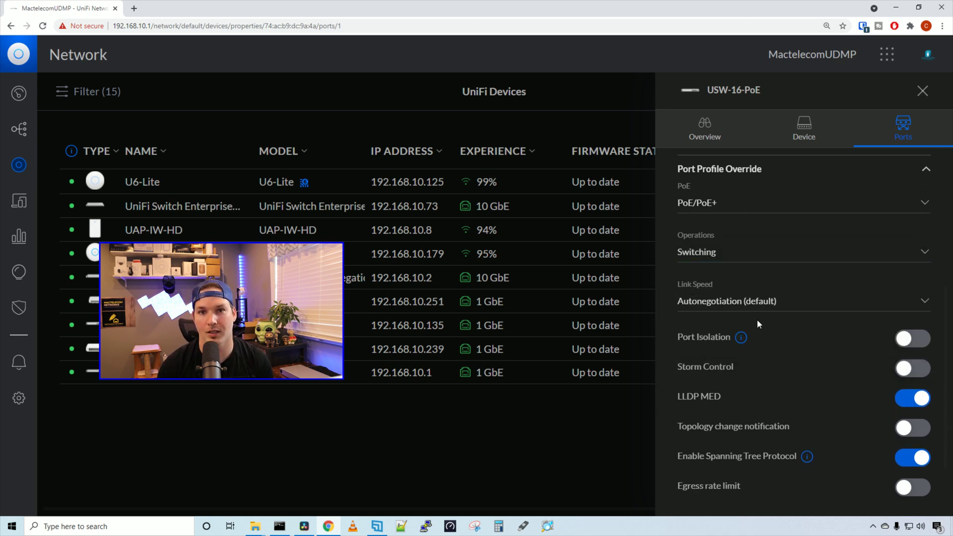
{"action": "left_click", "coordinate": [768, 305]}
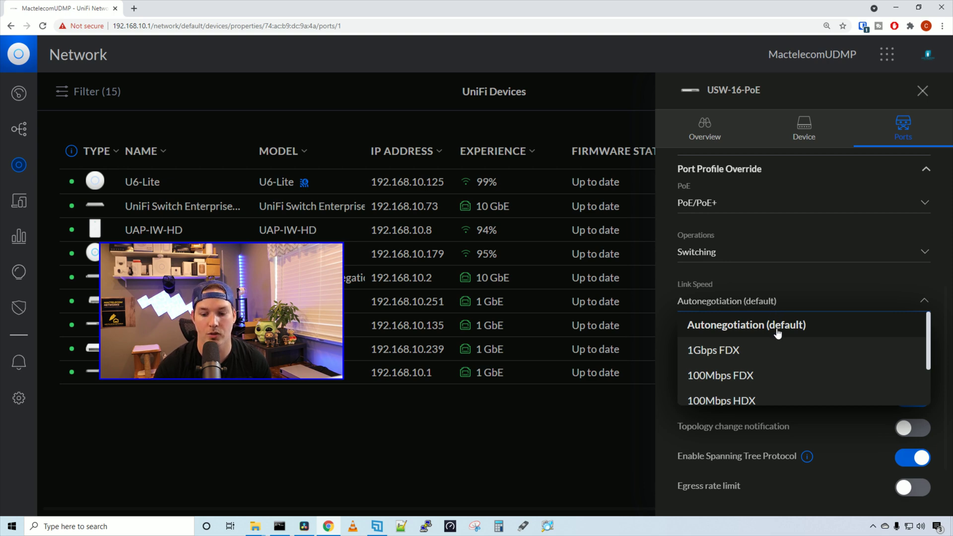
{"action": "scroll", "coordinate": [778, 336], "scroll_direction": "down", "scroll_amount": 1}
{"action": "scroll", "coordinate": [780, 340], "scroll_direction": "down", "scroll_amount": 1}
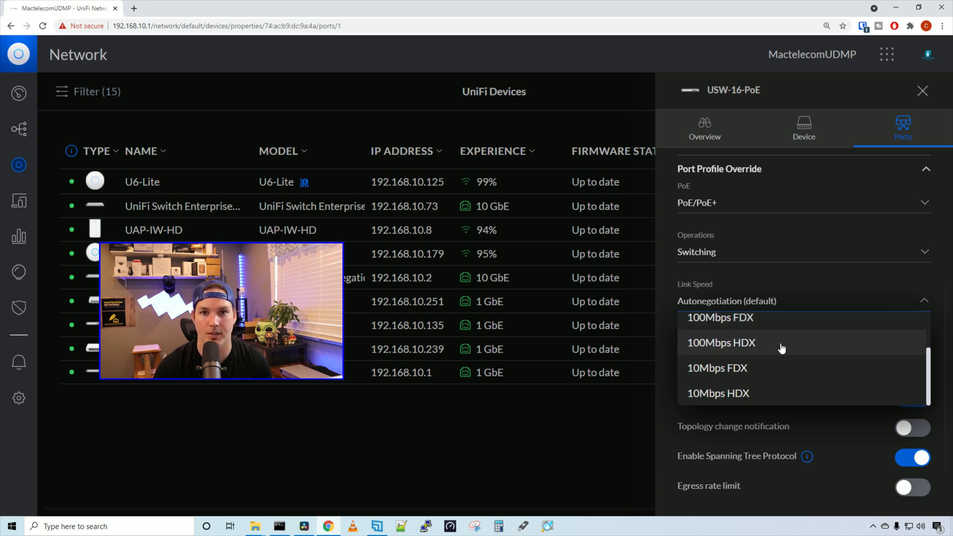
{"action": "scroll", "coordinate": [755, 390], "scroll_direction": "down", "scroll_amount": 1}
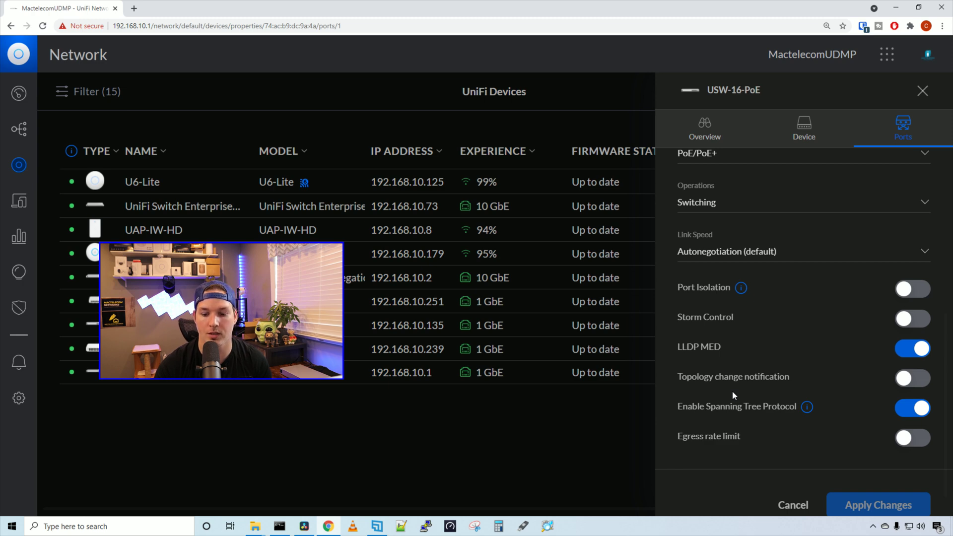
{"action": "scroll", "coordinate": [734, 395], "scroll_direction": "down", "scroll_amount": 1}
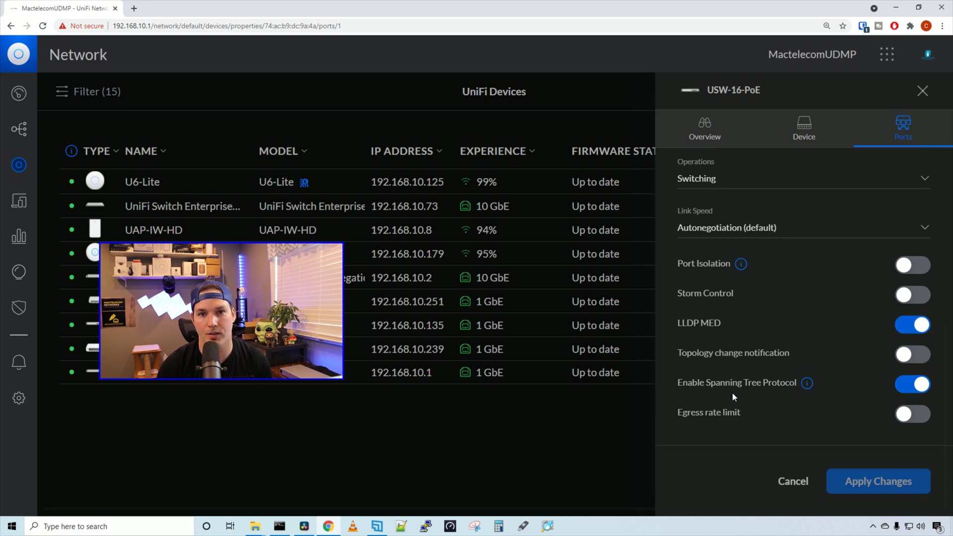